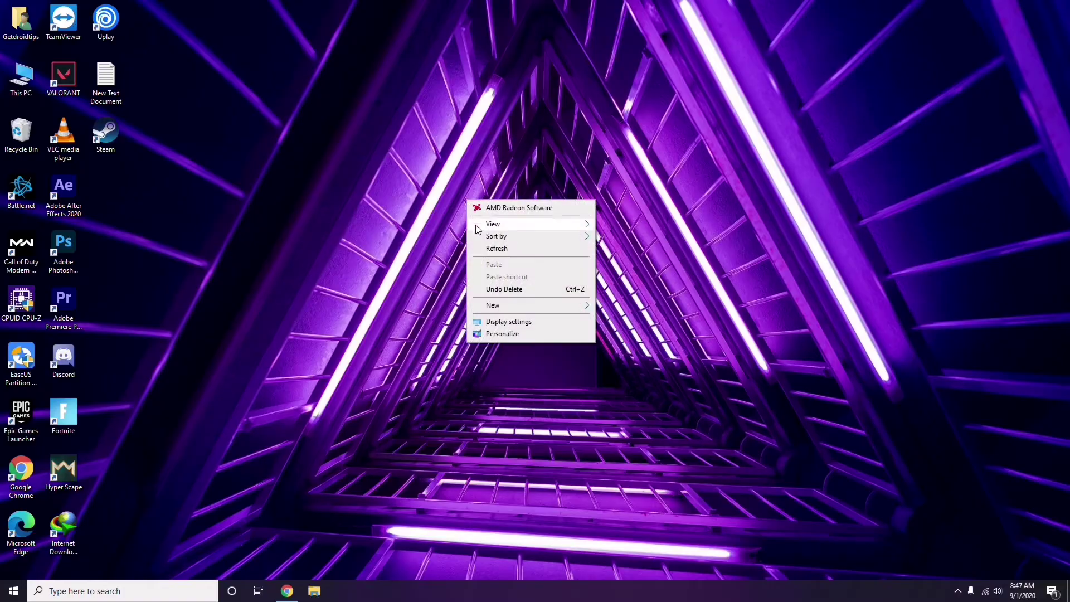
- Refresh the desktop and bring up the This PC shortcut menu
left_click(510, 249)
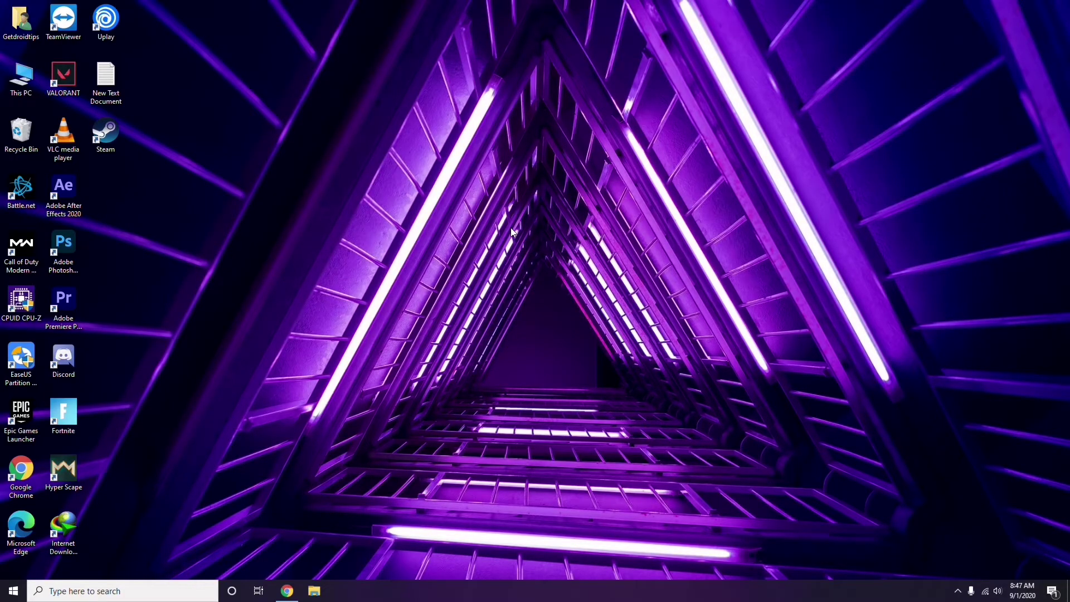
right_click(406, 157)
left_click(433, 204)
right_click(23, 90)
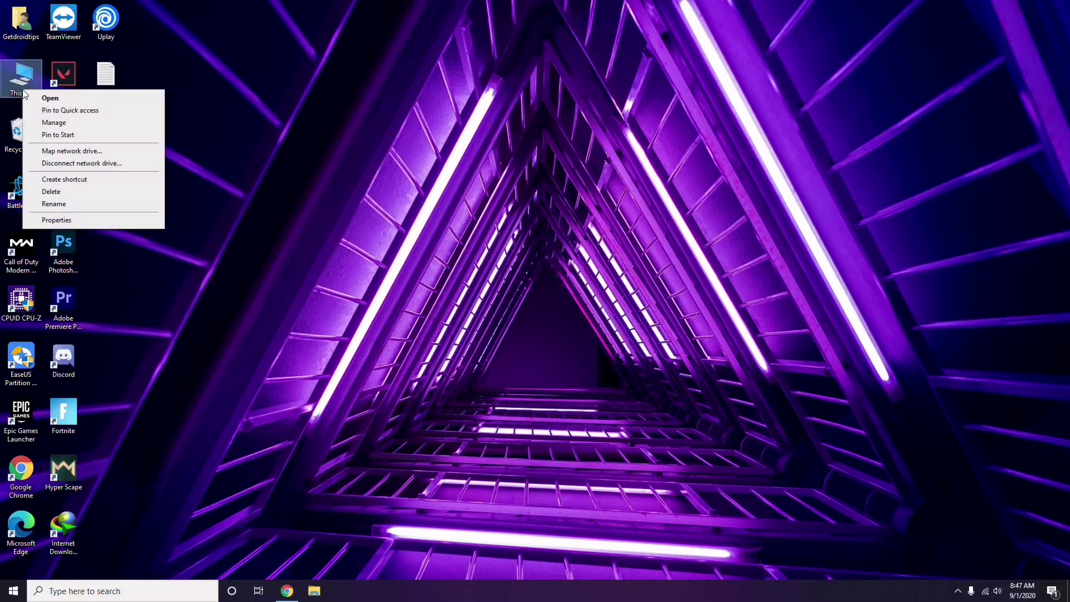
left_click(58, 123)
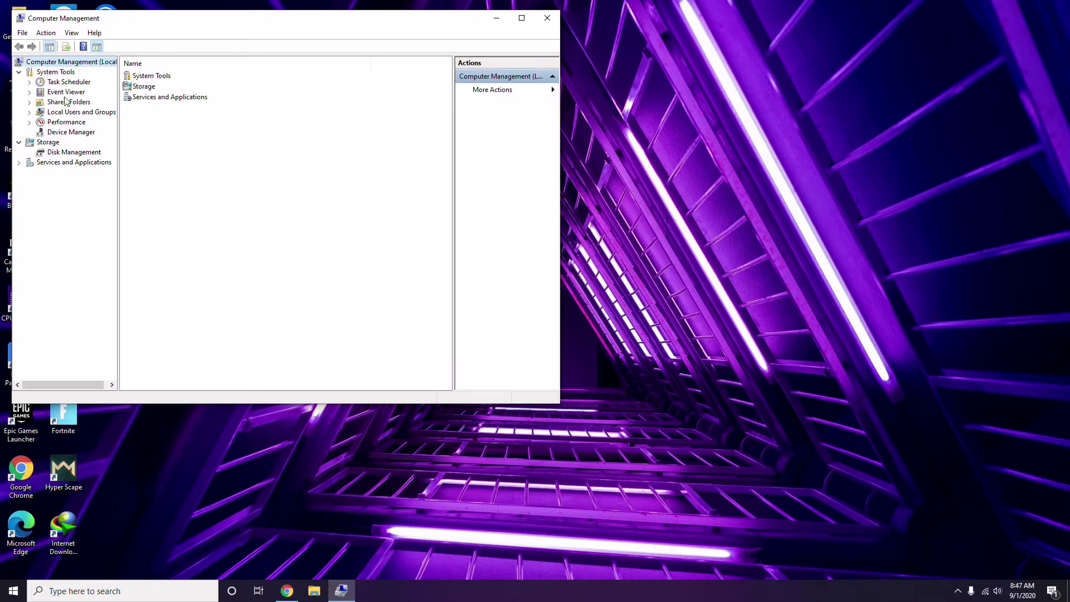
left_click(66, 132)
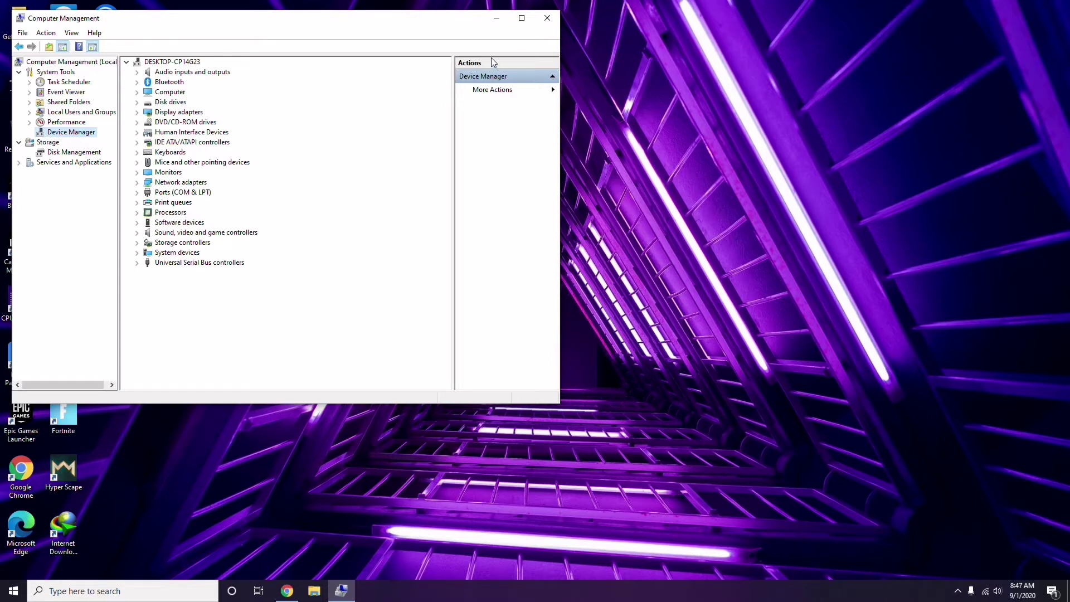
left_click(547, 20)
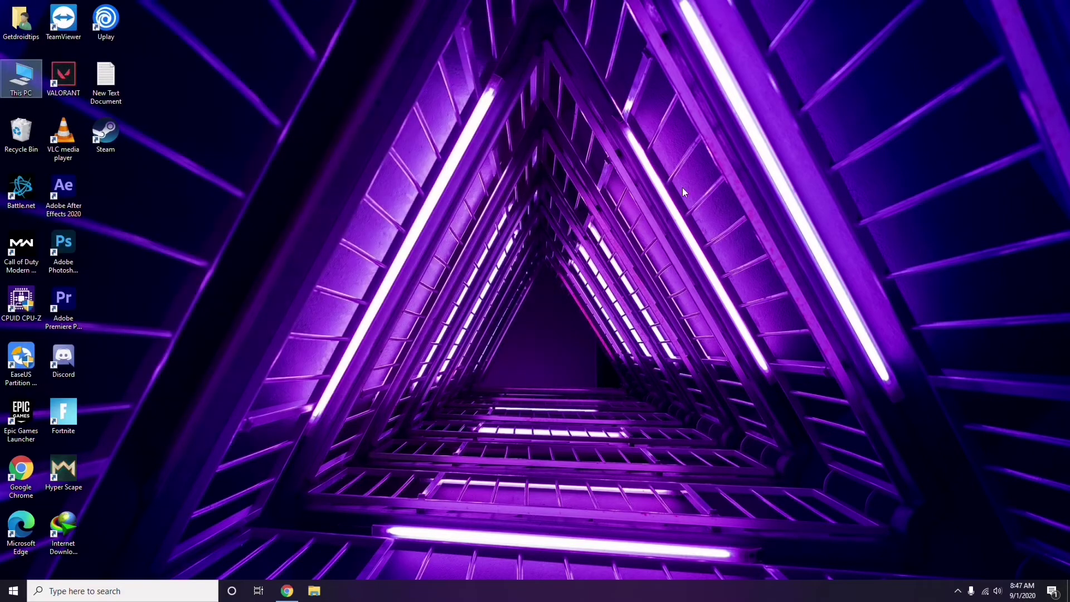
left_click(958, 591)
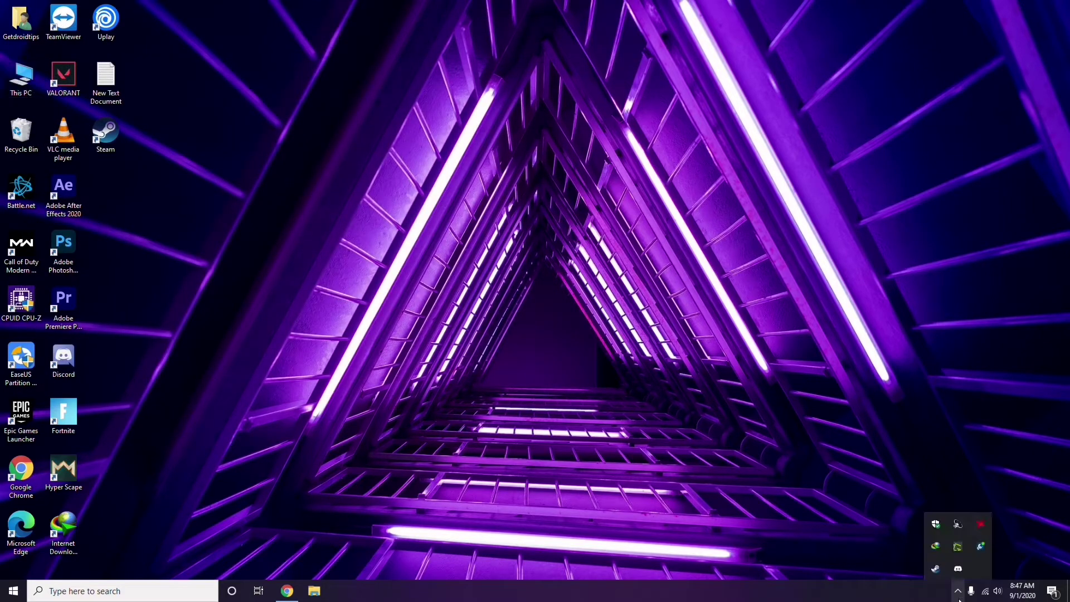
left_click(980, 525)
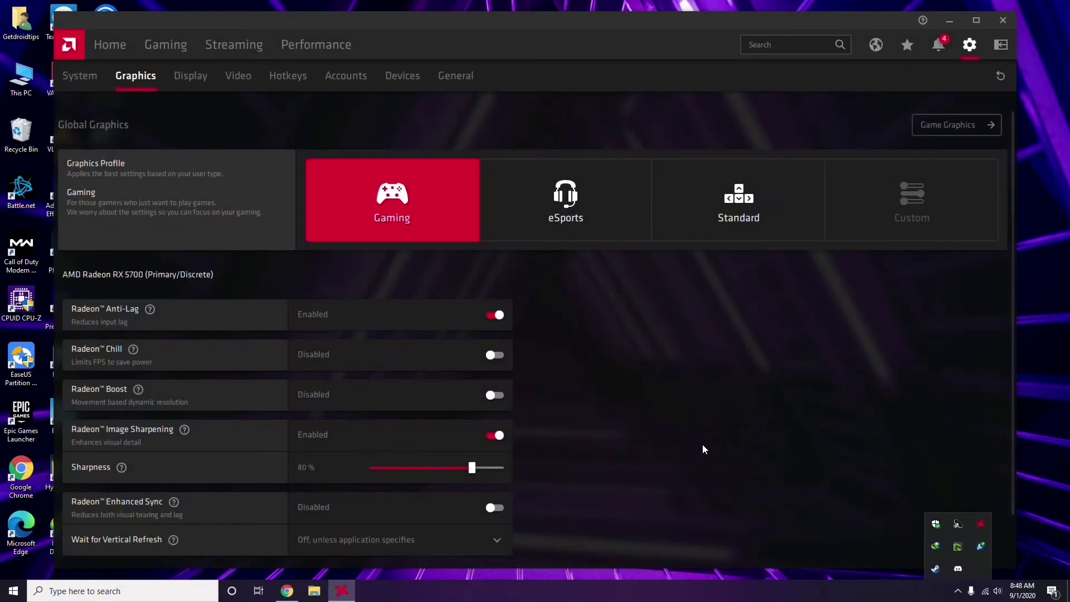
left_click(91, 78)
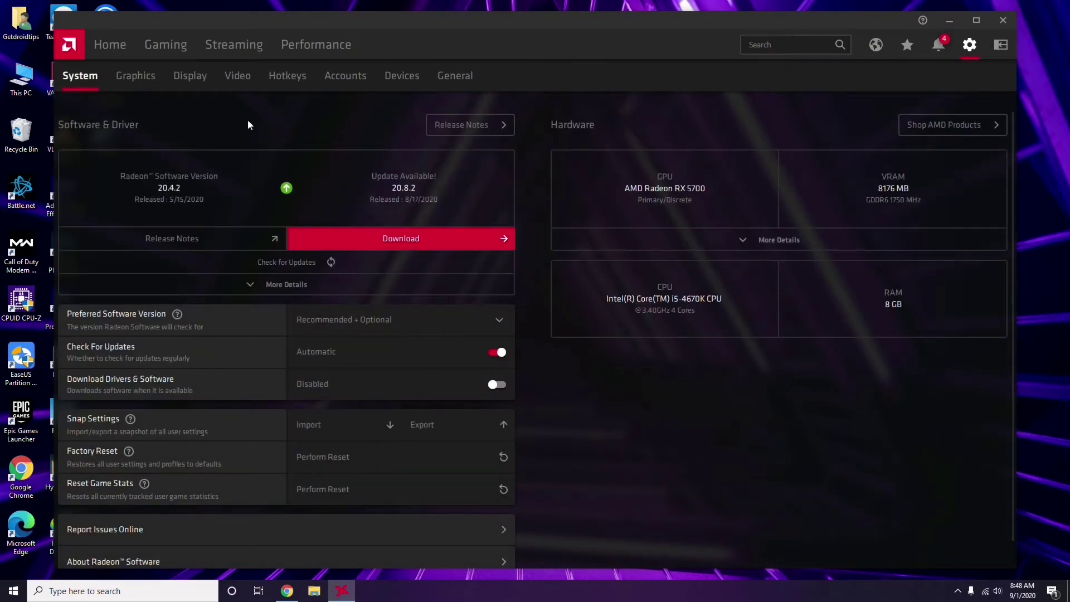
left_click(132, 79)
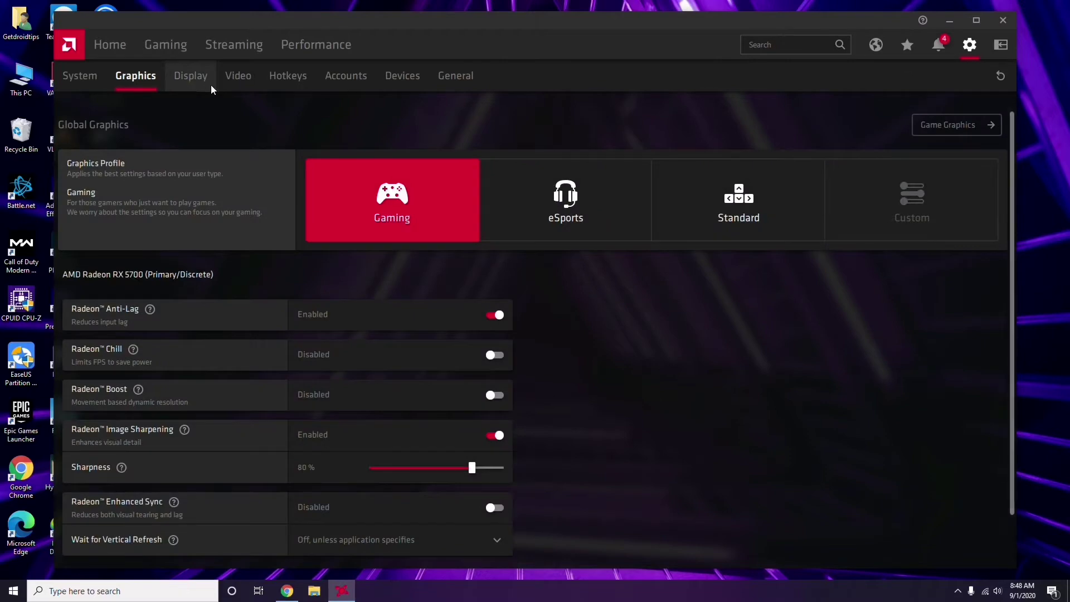
left_click(202, 83)
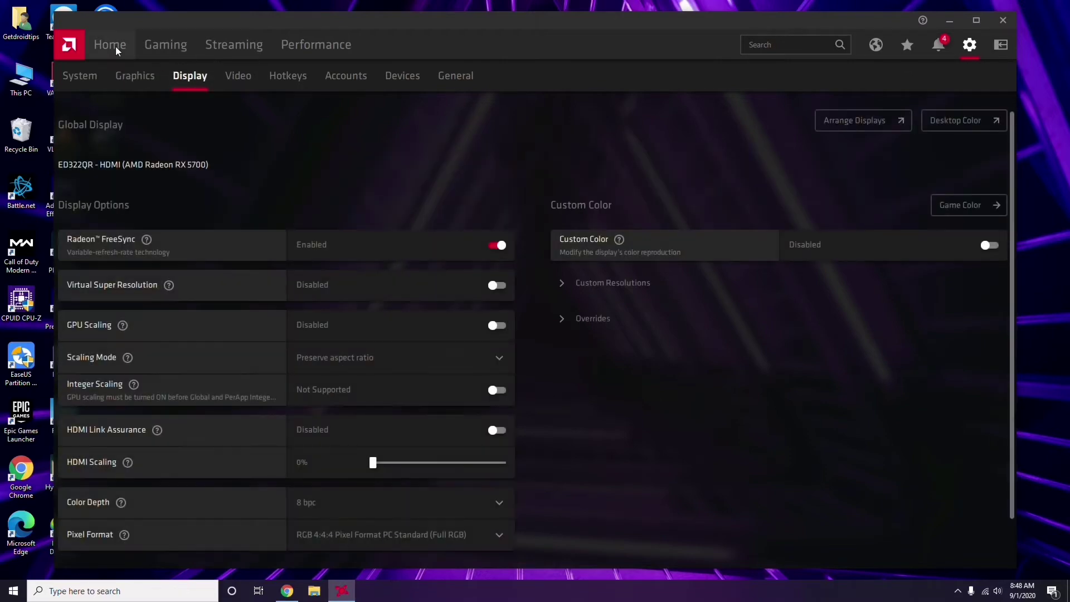
left_click(117, 49)
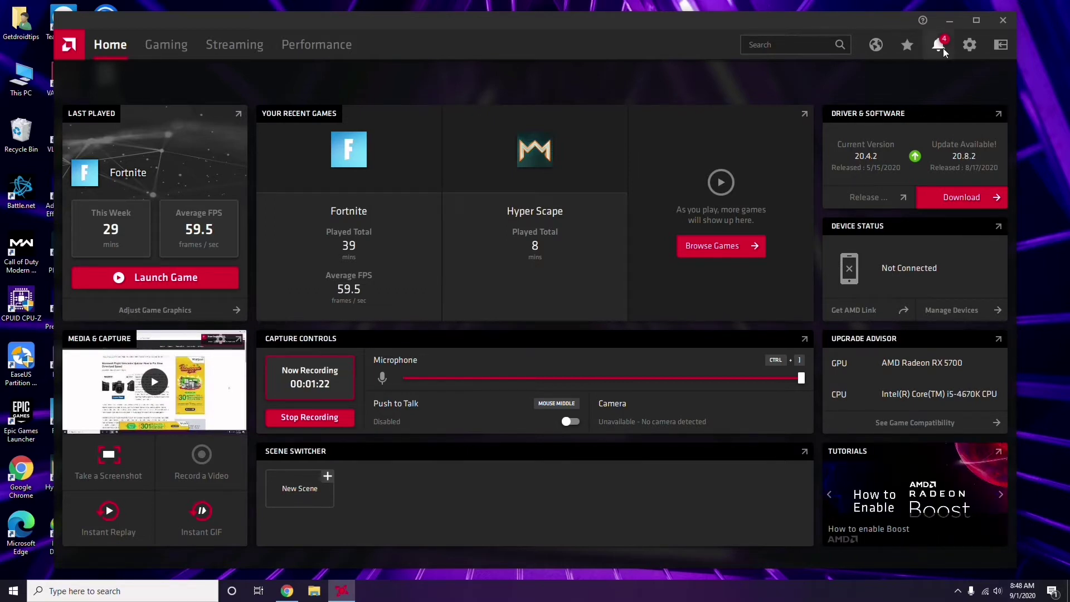
left_click(1003, 20)
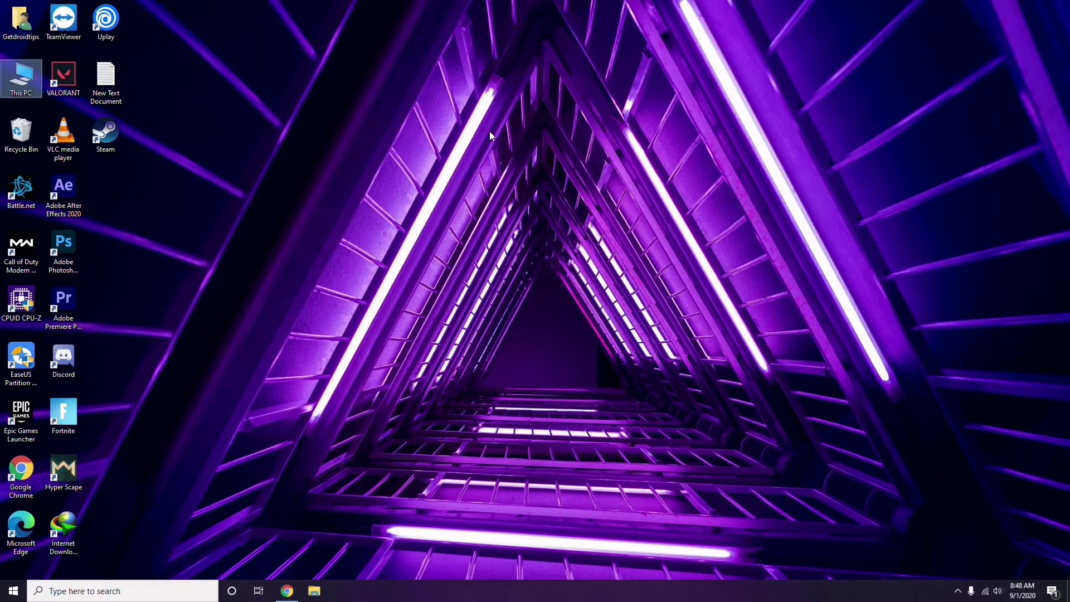
- Refresh the desktop, launch Steam and open its Settings dialog
right_click(225, 144)
left_click(242, 197)
double_click(110, 144)
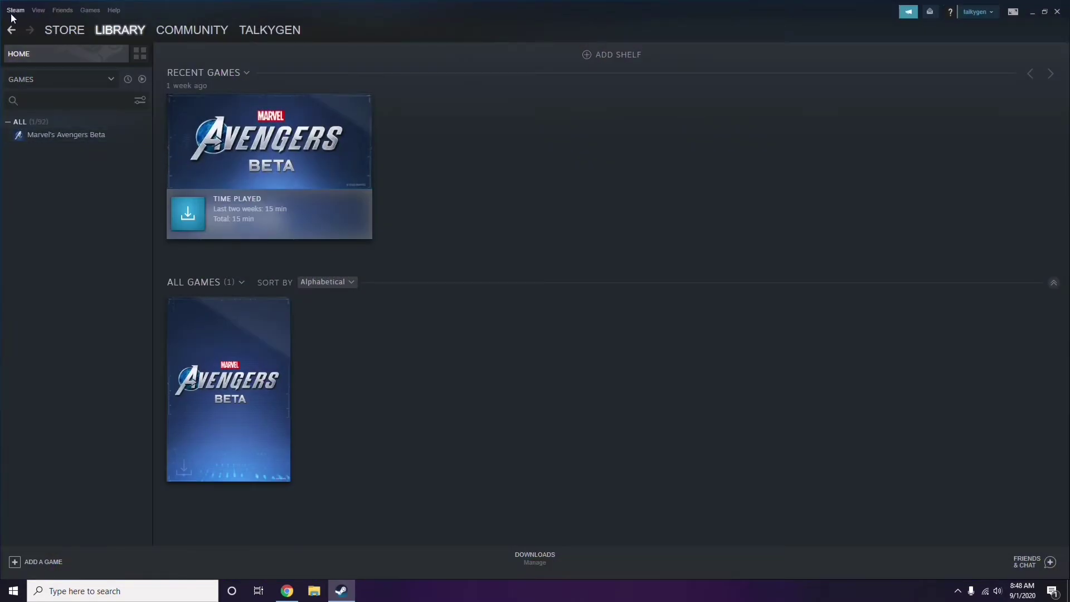
left_click(15, 11)
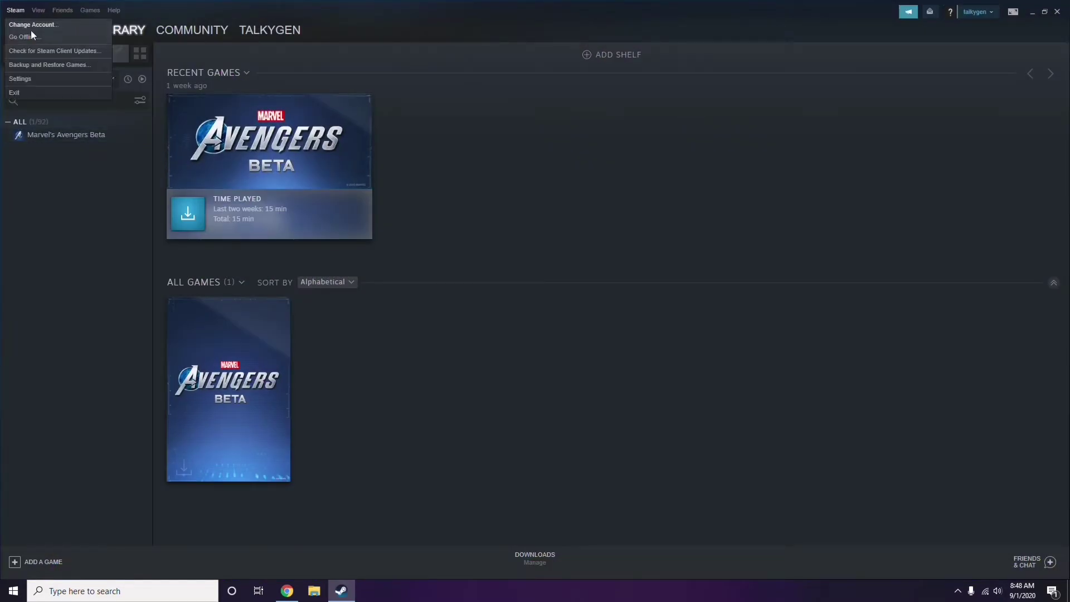
left_click(35, 78)
left_click_drag(650, 213, 594, 122)
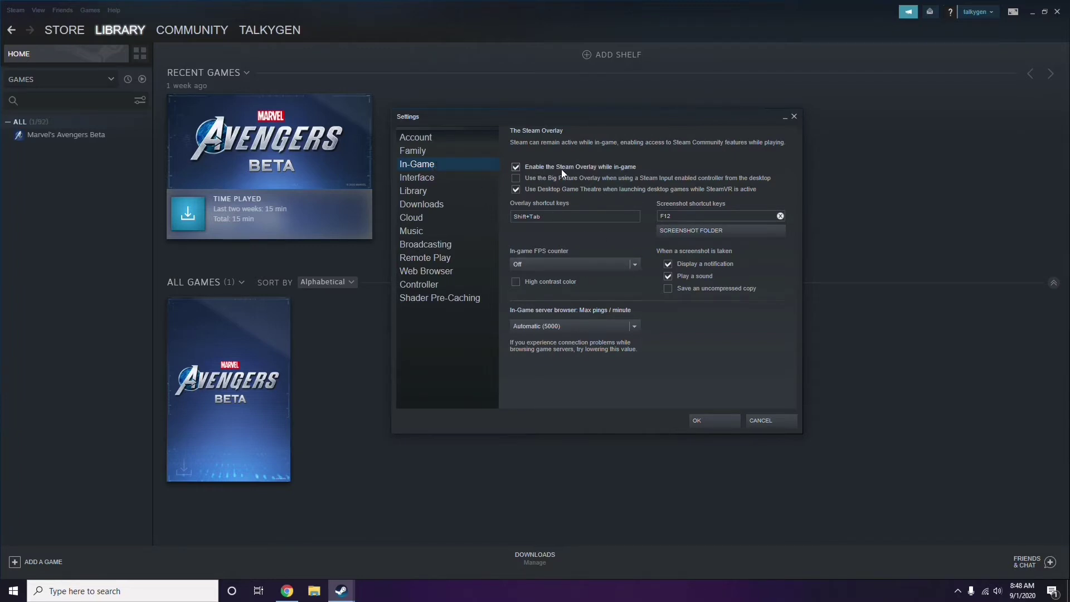
- Turn off the Steam Overlay while in-game, save with OK, close Steam and refresh the desktop
left_click(602, 170)
left_click(703, 421)
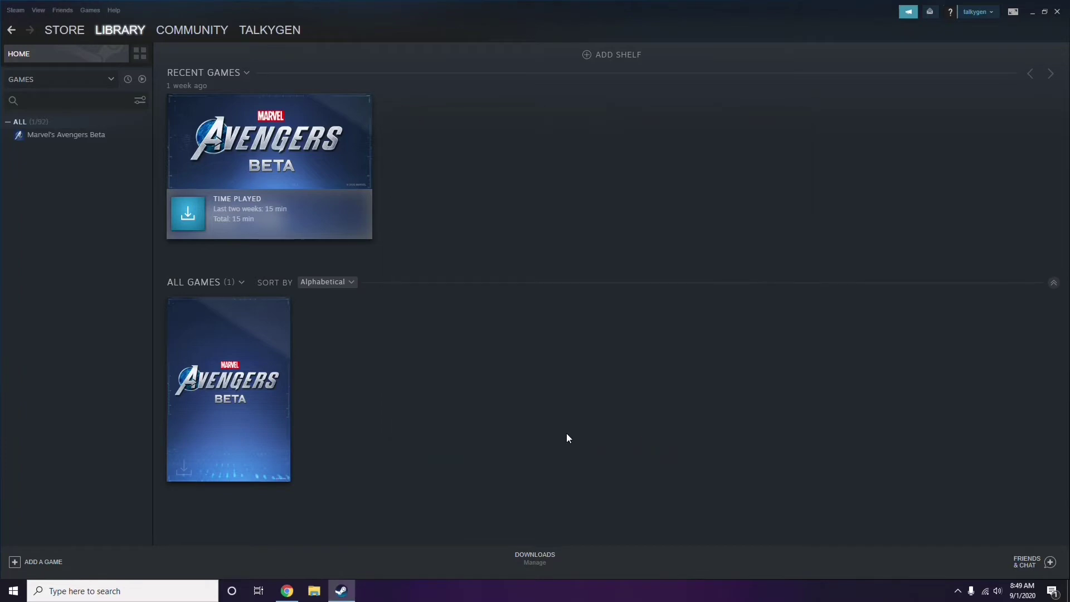
left_click(1058, 11)
right_click(436, 180)
left_click(464, 228)
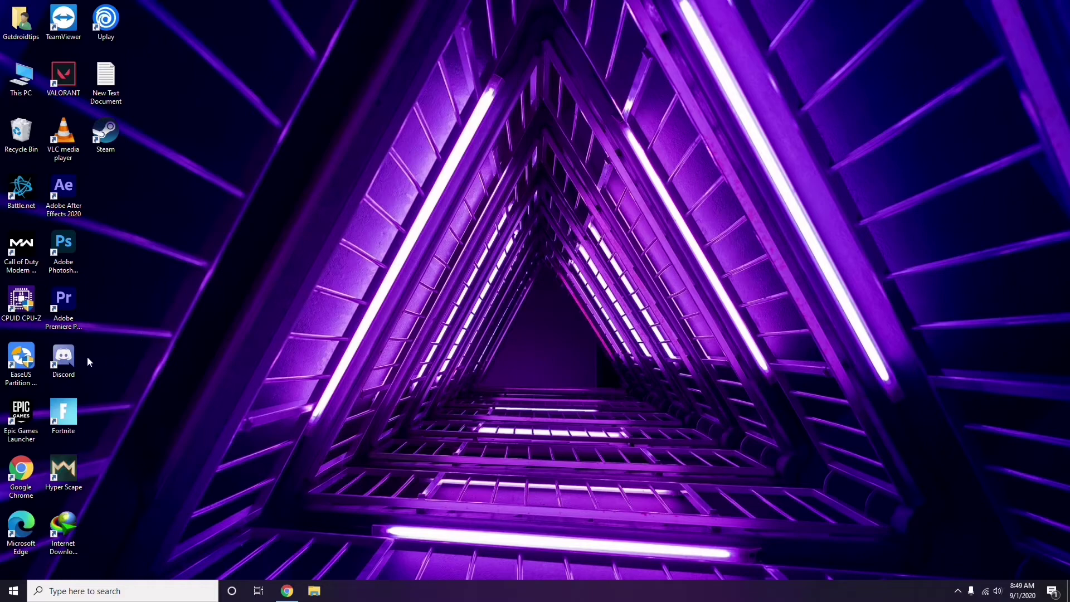
- Launch Discord and open its User Settings on My Account
double_click(71, 355)
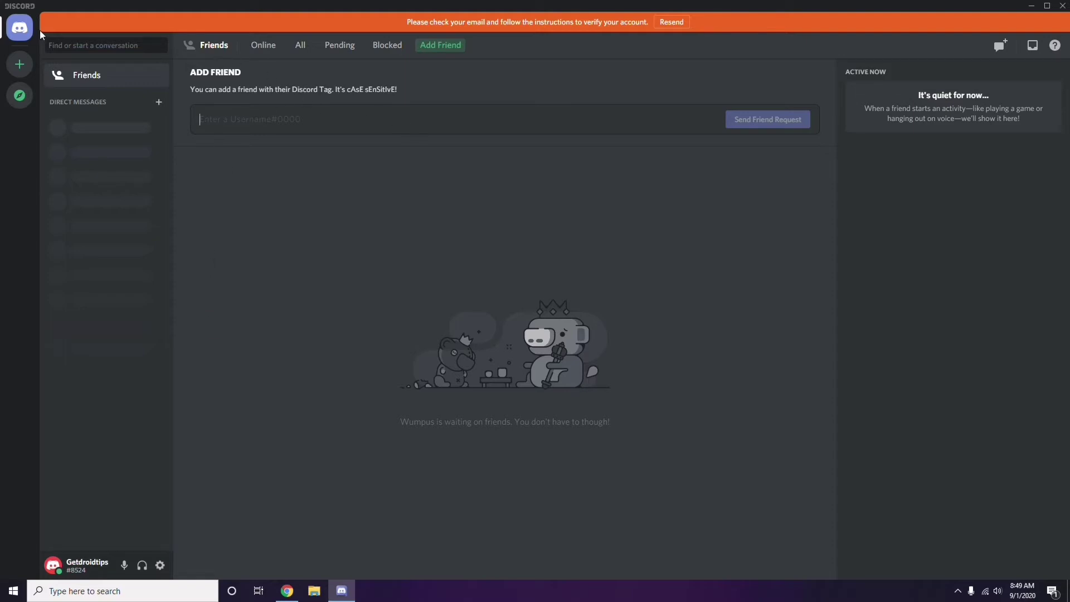
left_click(160, 566)
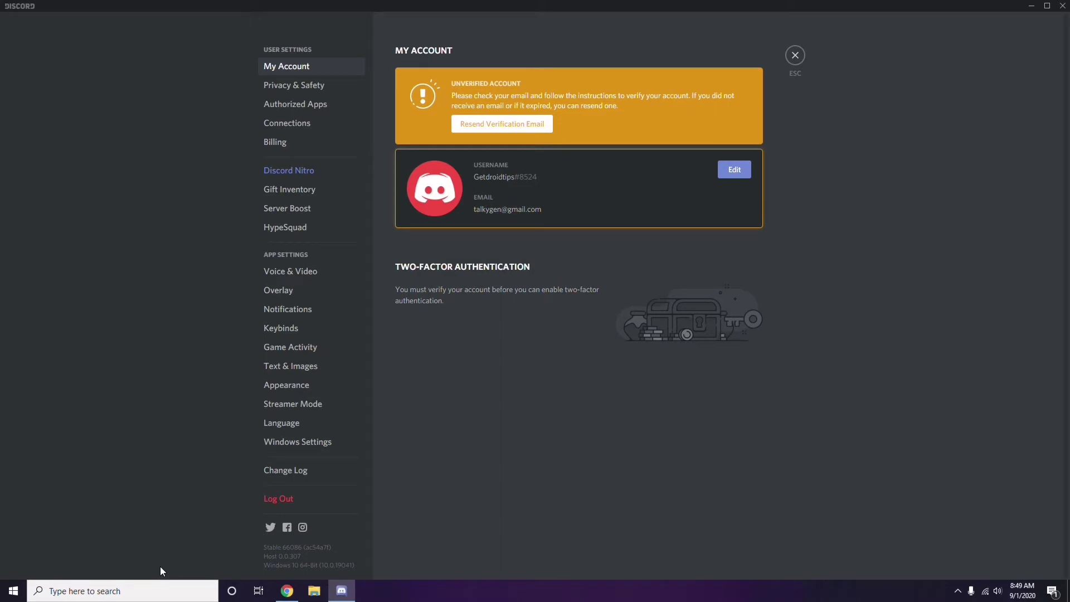
- Switch off the OpenH264 Video Codec under Voice & Video, then go to the Overlay section
left_click(285, 273)
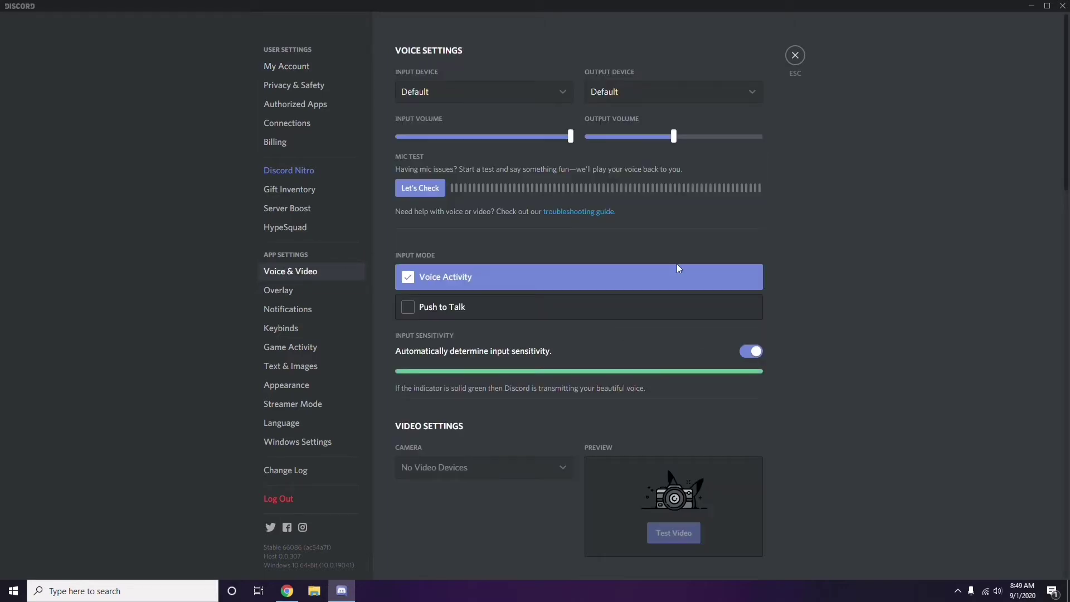
scroll(816, 268, "down", 2)
scroll(817, 272, "down", 6)
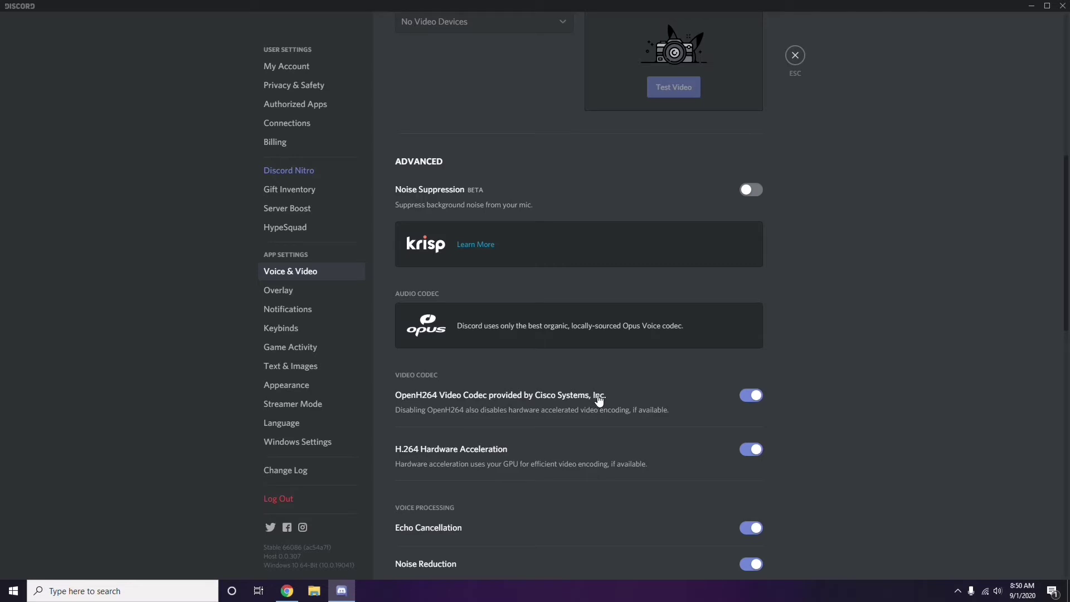
left_click(741, 394)
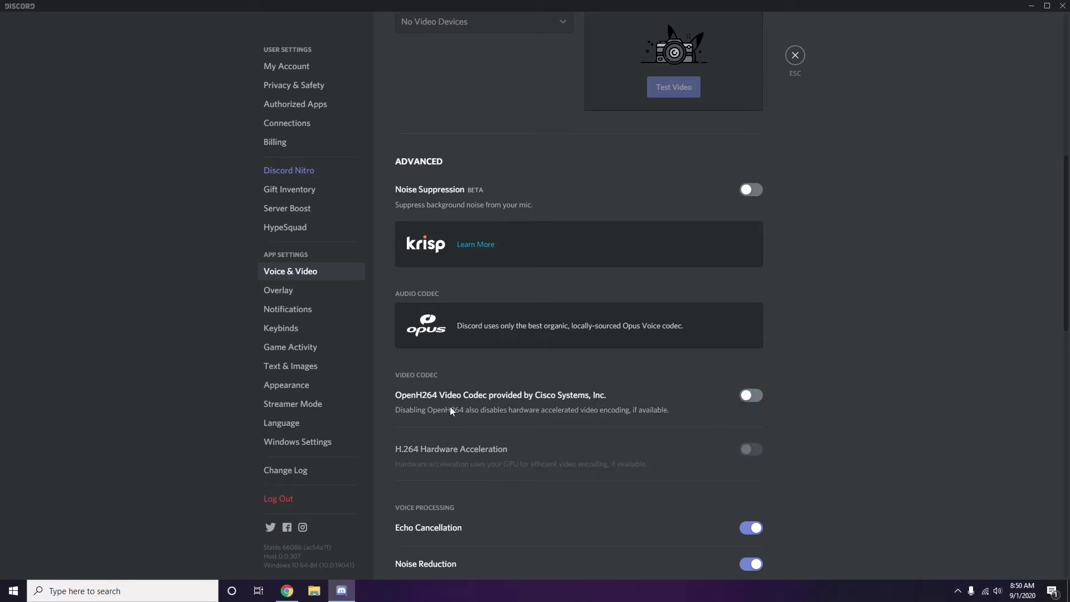
scroll(553, 399, "down", 2)
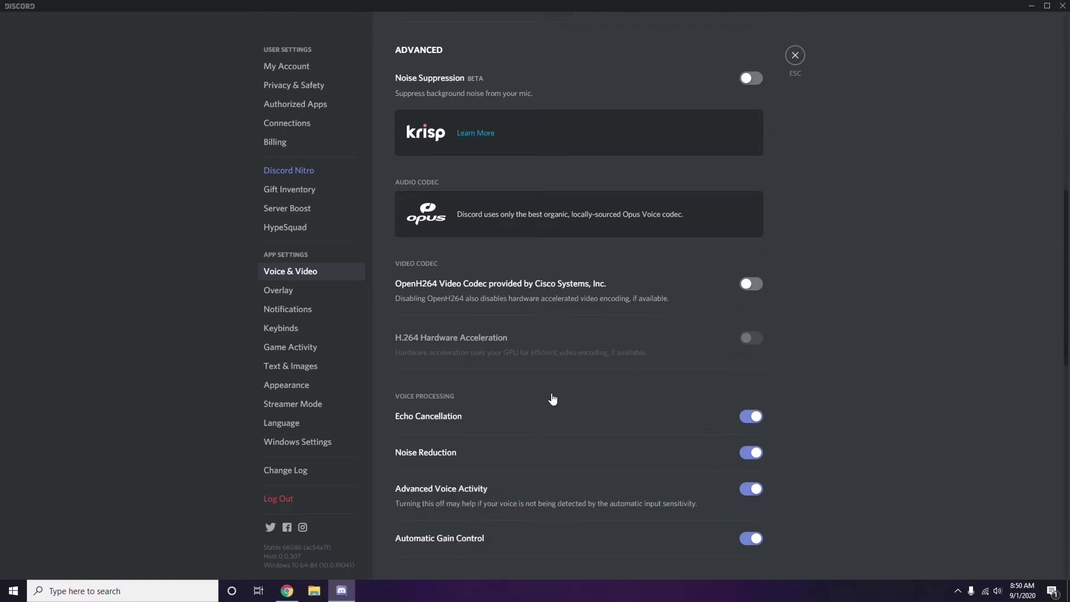
scroll(553, 399, "down", 4)
scroll(553, 399, "up", 1)
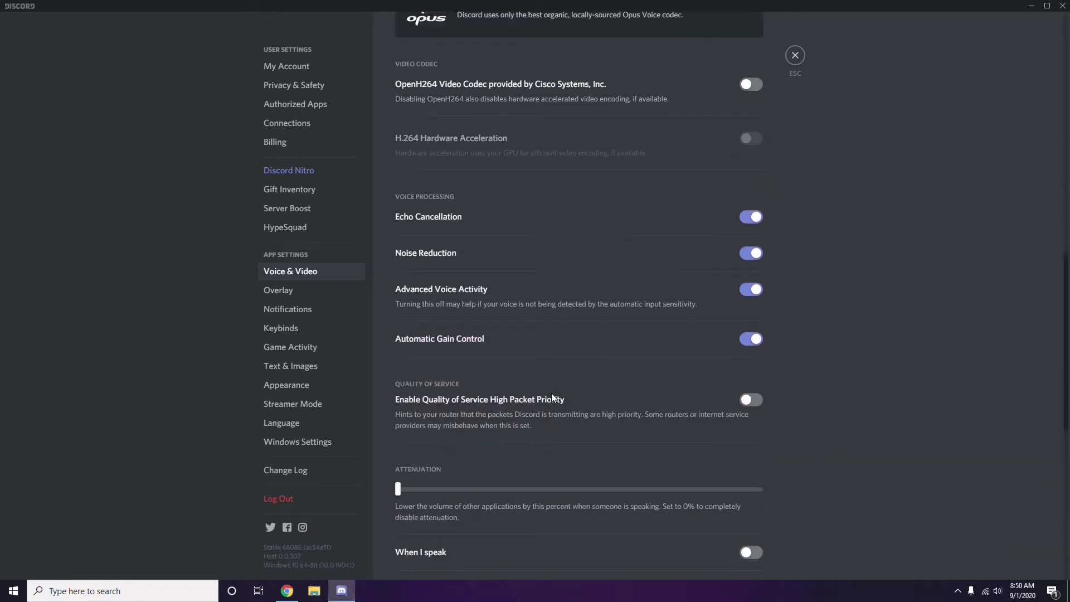
left_click(280, 292)
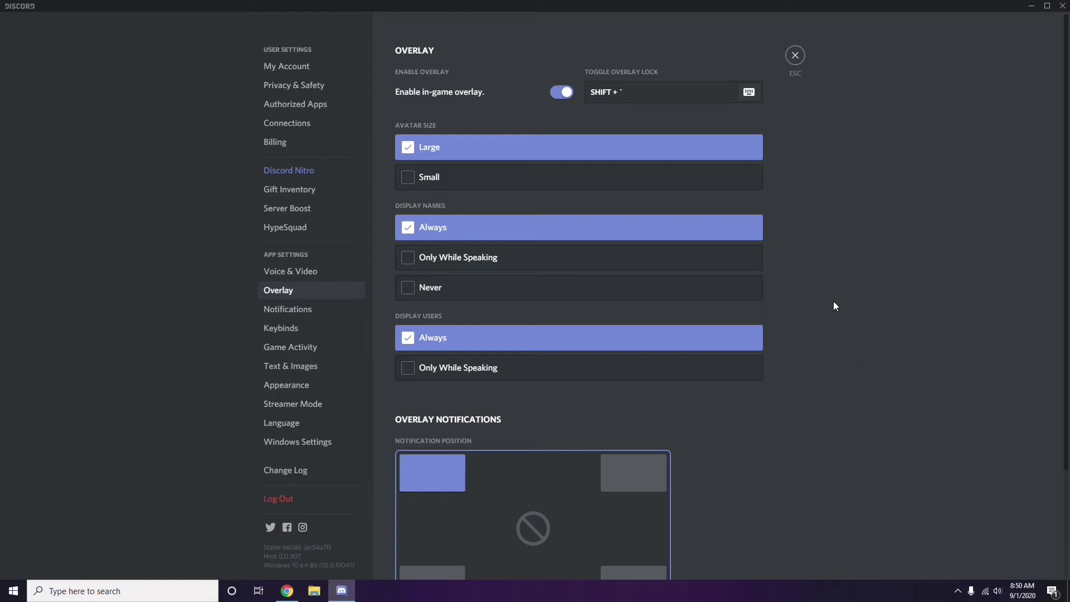
- Switch off the Enable in-game overlay toggle in Discord
scroll(829, 297, "down", 2)
scroll(829, 297, "up", 2)
left_click(558, 93)
- Turn off Hardware Acceleration under Appearance > Advanced and confirm with Okay
left_click(294, 389)
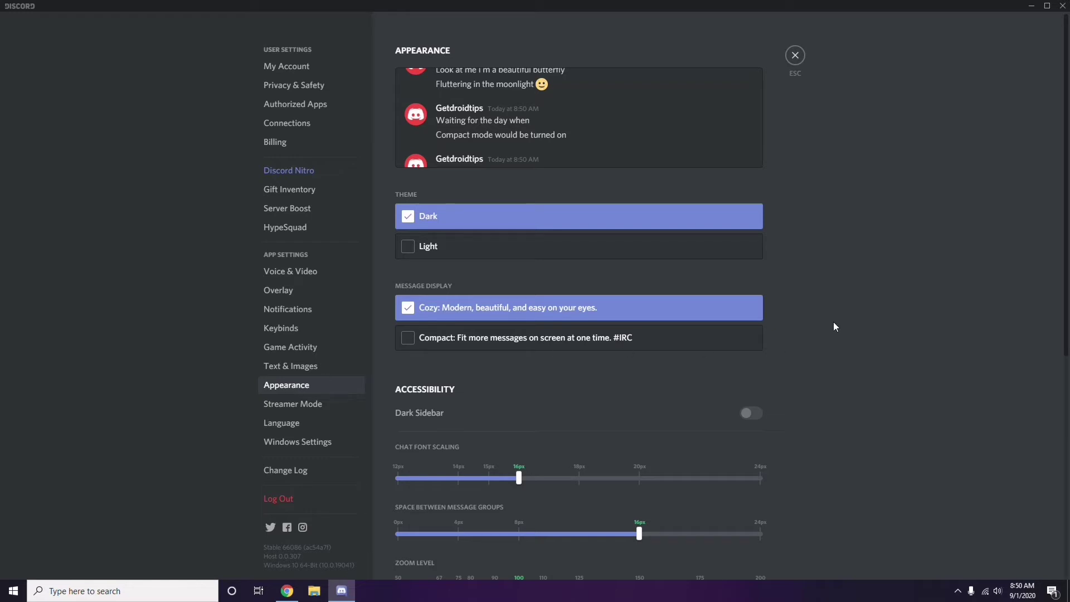
scroll(834, 323, "down", 7)
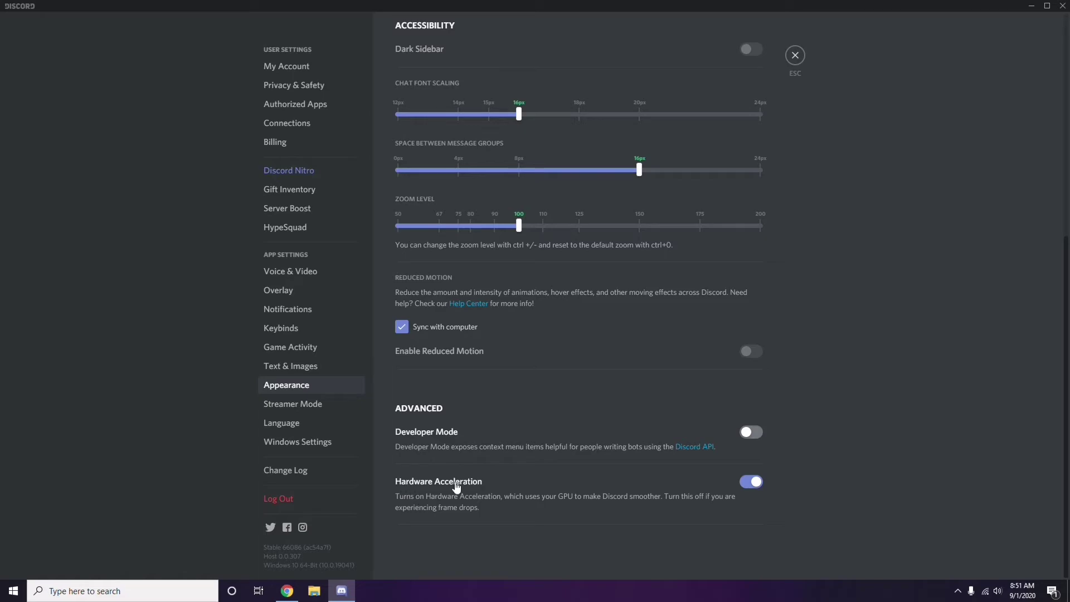
left_click(749, 482)
left_click(615, 330)
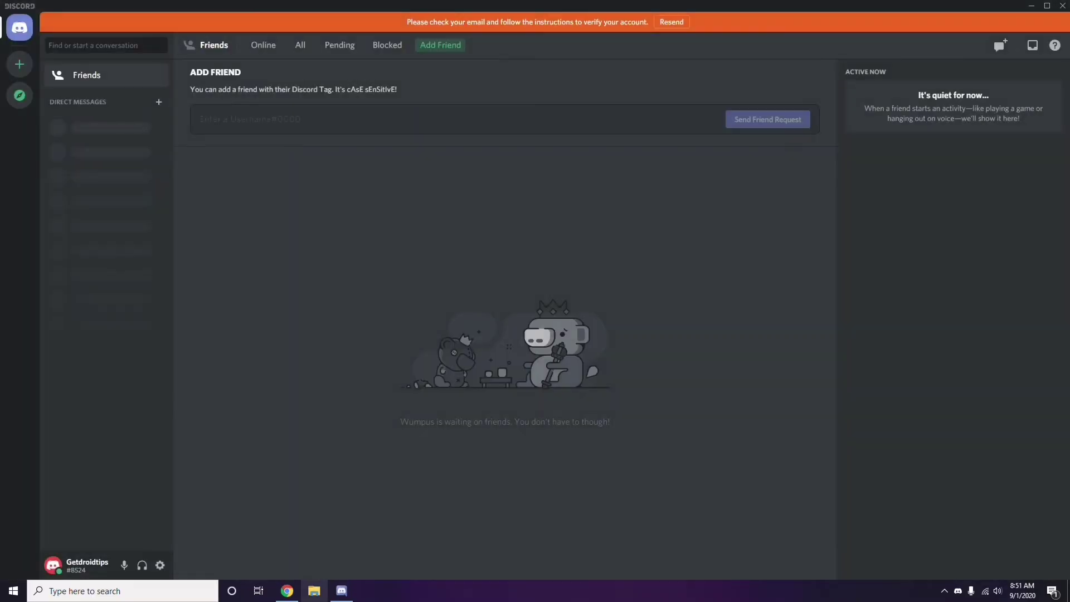
- Minimize Discord and refresh the desktop
left_click(1031, 6)
right_click(425, 143)
left_click(453, 192)
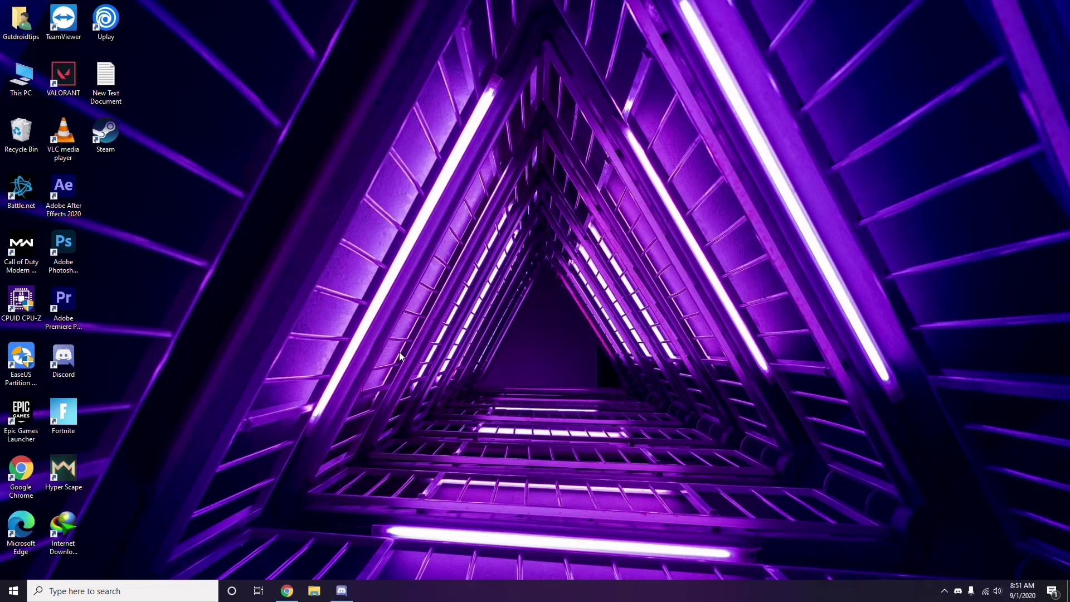
- Search for 'windows' and open the Windows Update settings page
left_click(85, 594)
type("windows")
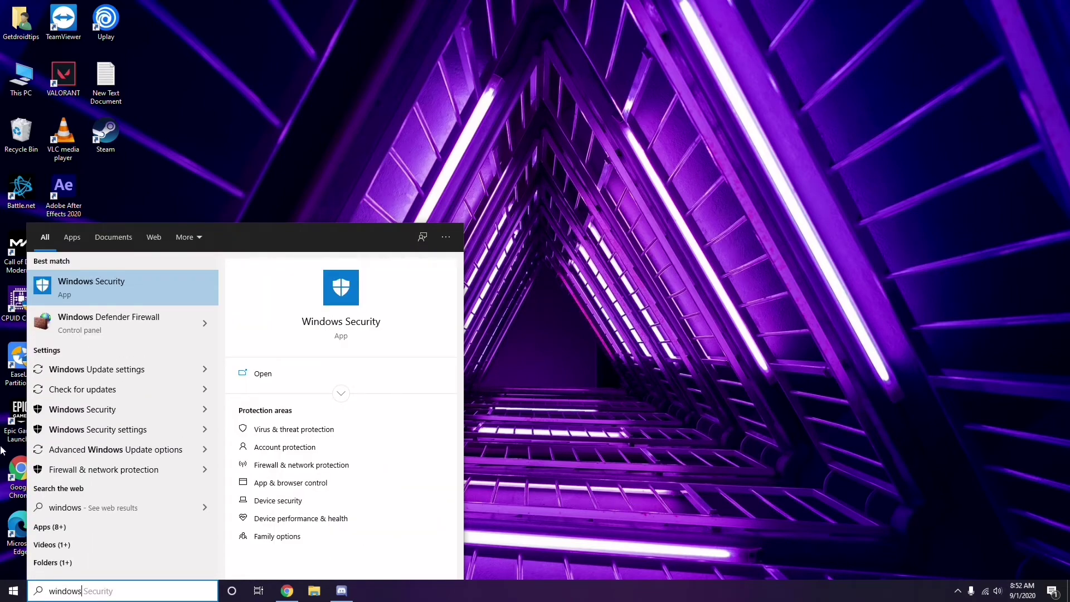
left_click(134, 369)
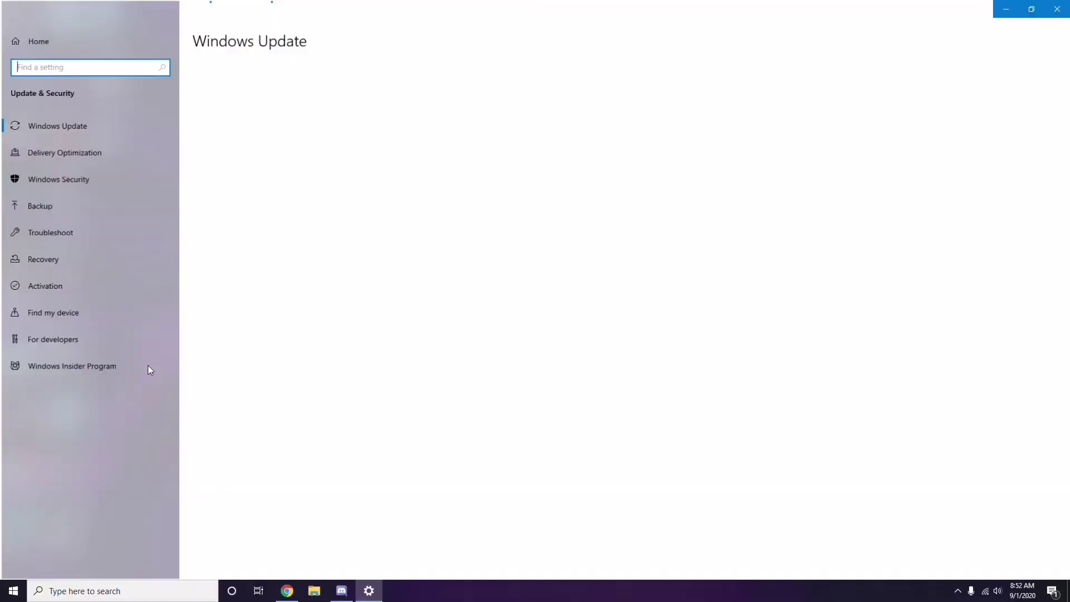